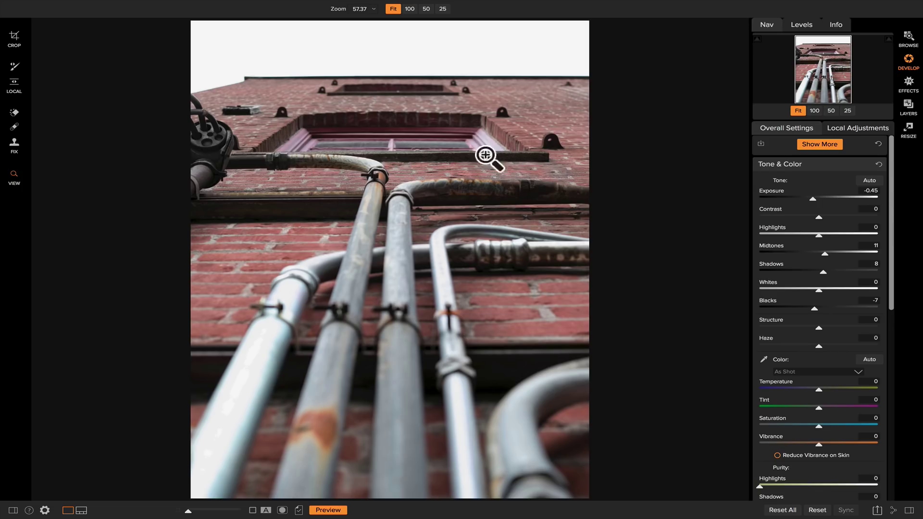
# Show the Info panel with the pipes photo's camera and file metadata
pyautogui.click(838, 26)
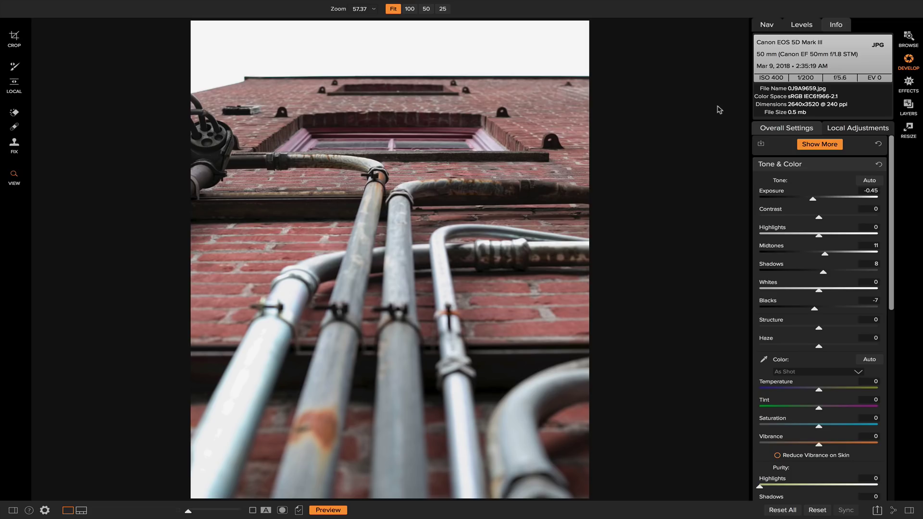
# Add a Lens Blur filter to the pipes photo from Effects
pyautogui.click(911, 84)
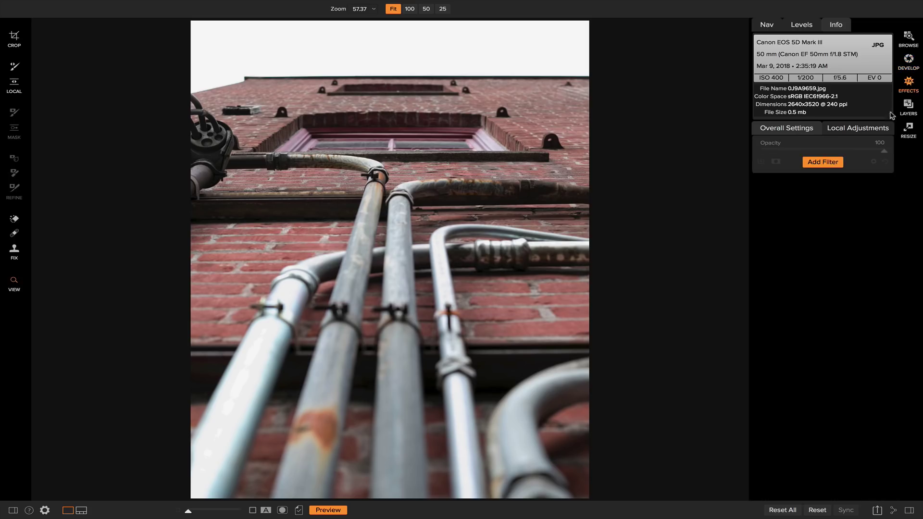
pyautogui.click(824, 162)
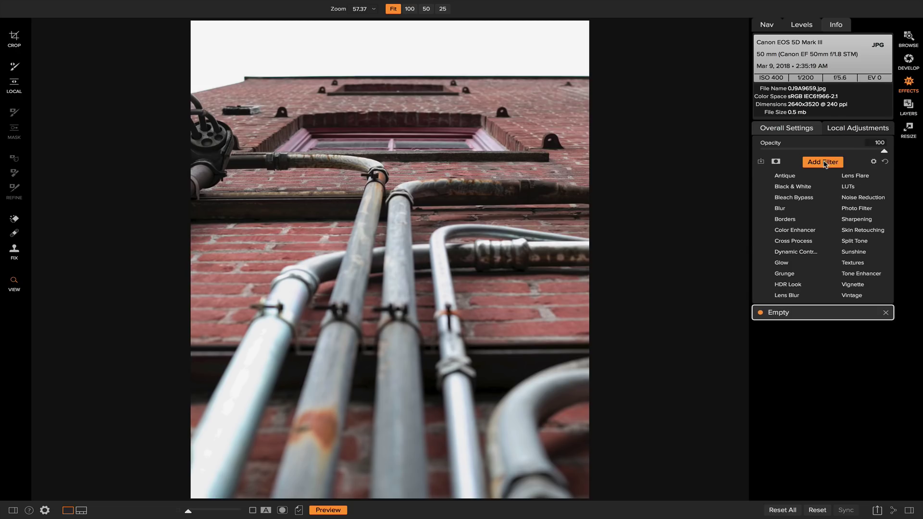
pyautogui.click(792, 295)
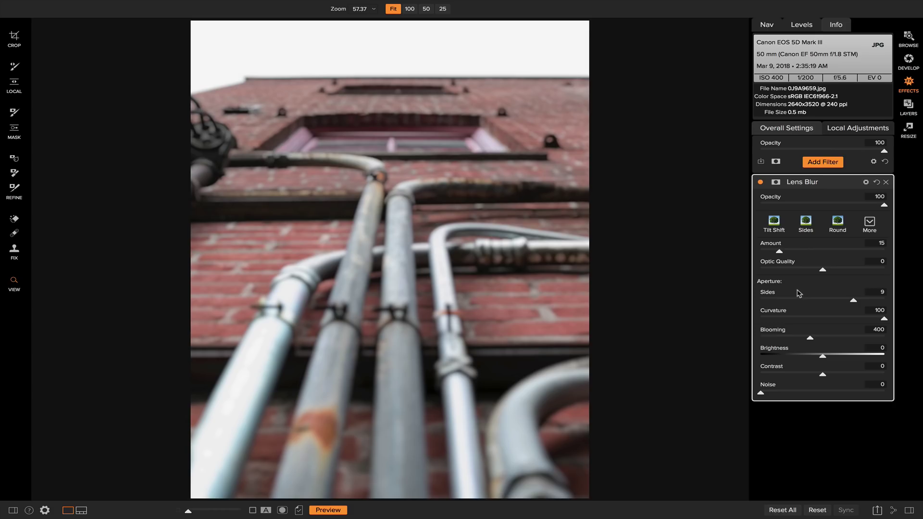
# Mask the blur with a gradient centred on the pipe bends, tuning its feather band
pyautogui.click(13, 131)
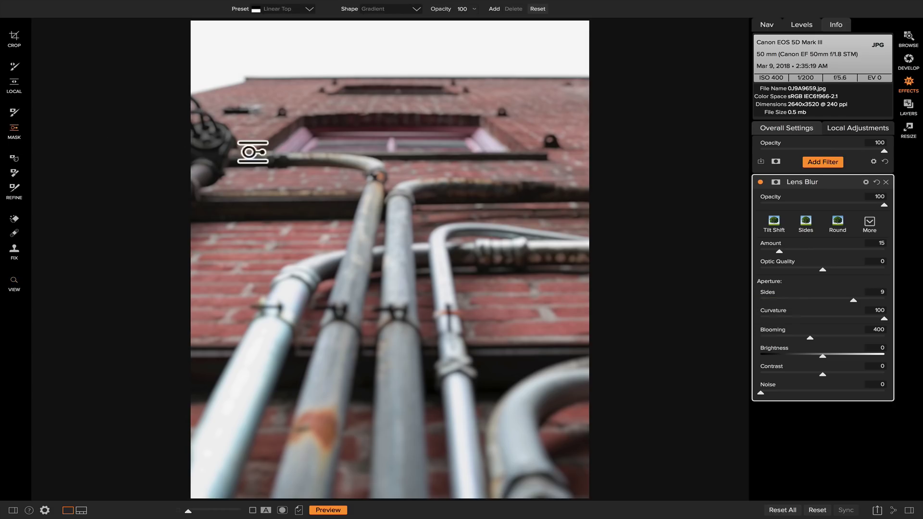
pyautogui.click(378, 173)
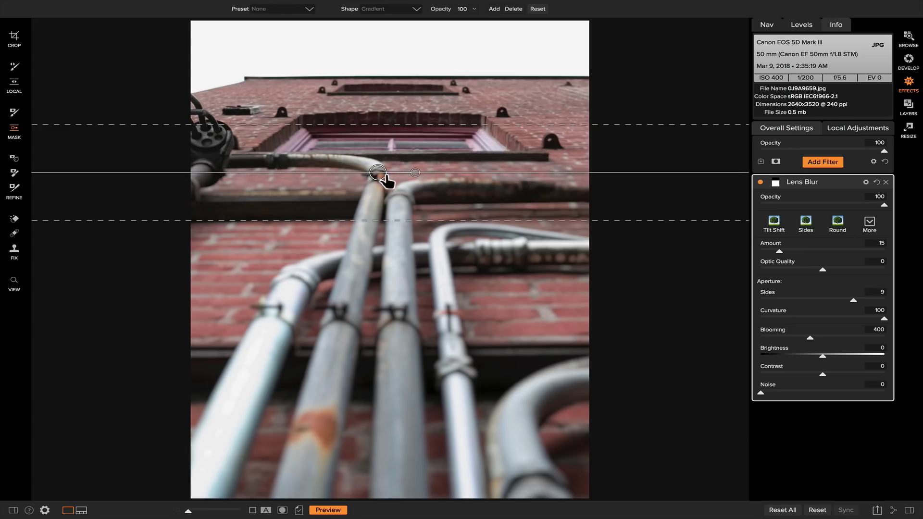
pyautogui.moveTo(382, 179); pyautogui.dragTo(381, 196)
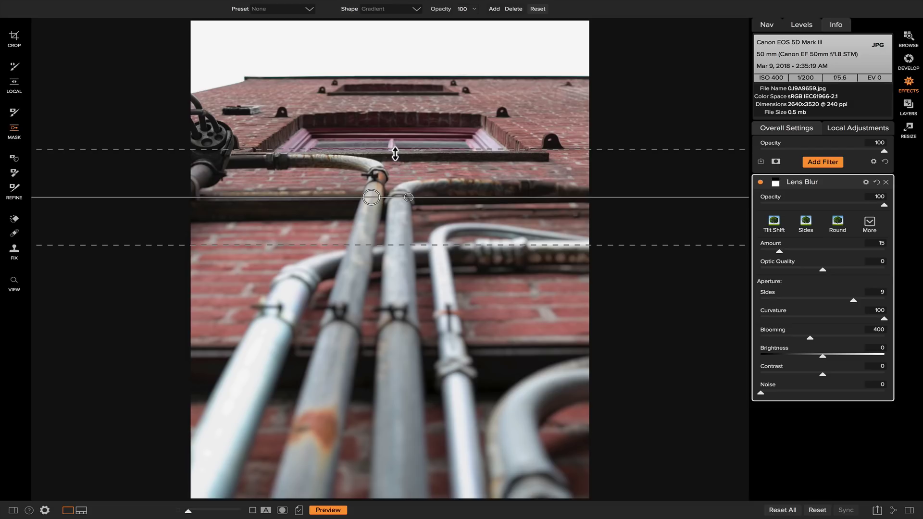
pyautogui.moveTo(395, 154); pyautogui.dragTo(395, 156)
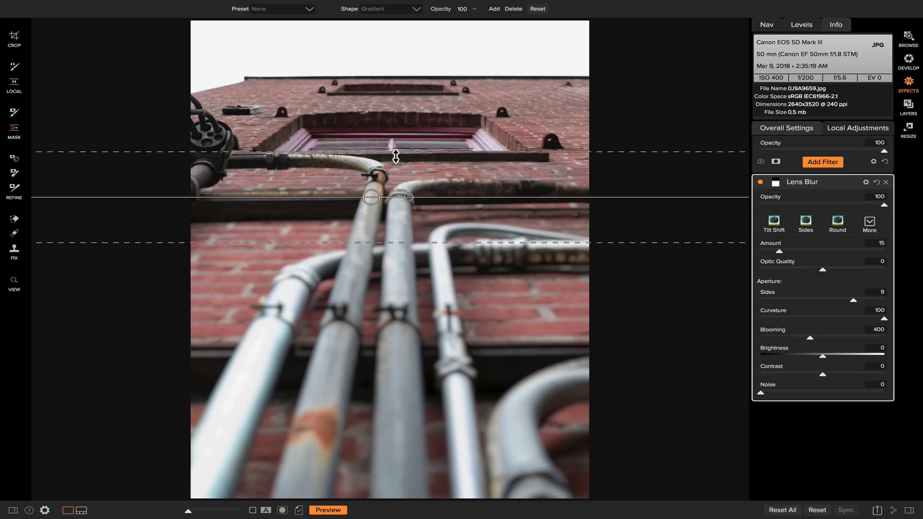
pyautogui.moveTo(379, 200); pyautogui.dragTo(378, 186)
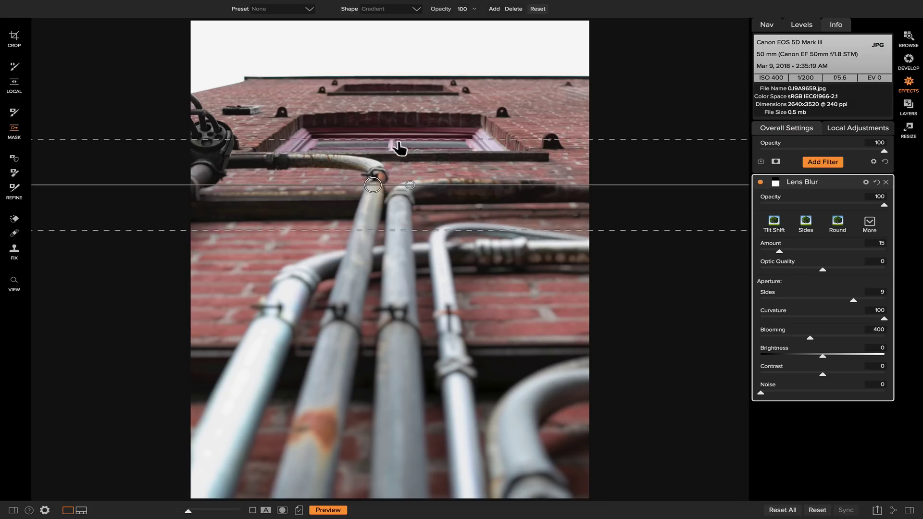
pyautogui.moveTo(399, 148); pyautogui.dragTo(400, 138)
pyautogui.moveTo(373, 187); pyautogui.dragTo(353, 193)
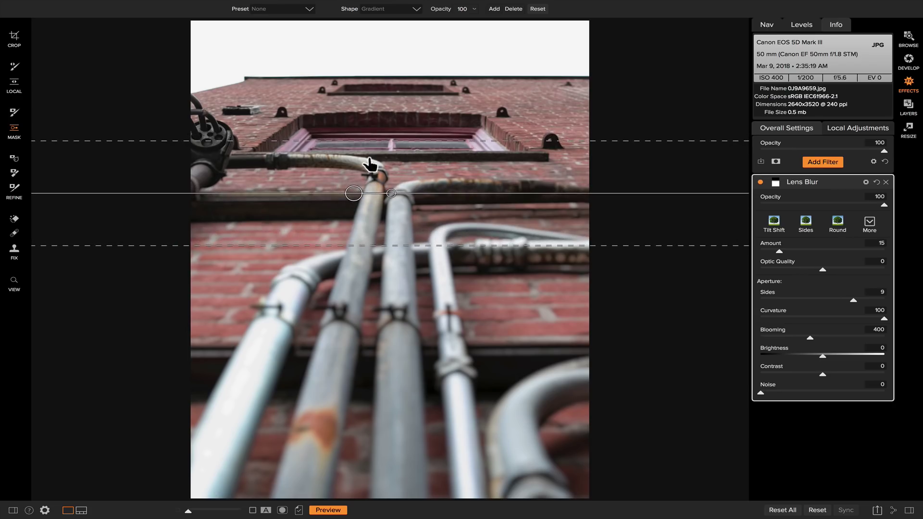
pyautogui.moveTo(376, 141); pyautogui.dragTo(377, 130)
pyautogui.moveTo(354, 192); pyautogui.dragTo(354, 187)
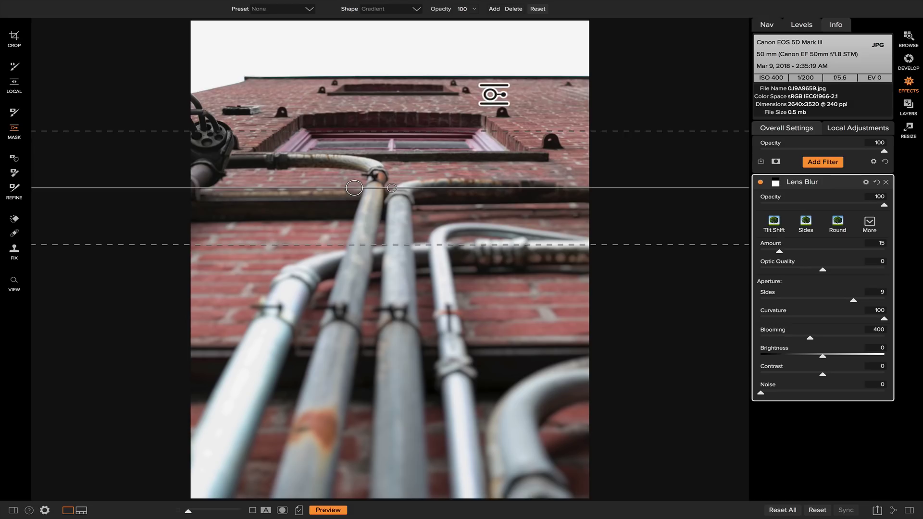
# Add a second Lens Blur with a tilted gradient mask placed over the upper windows
pyautogui.click(838, 164)
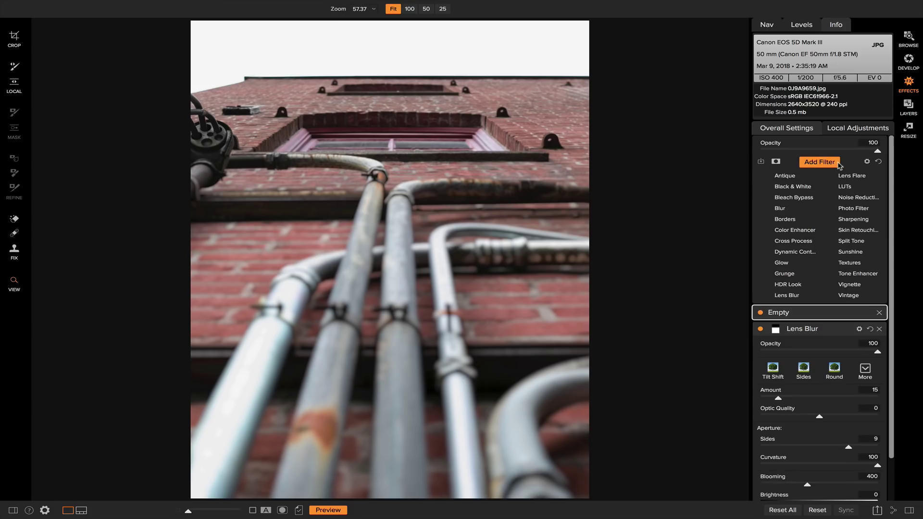
pyautogui.click(791, 296)
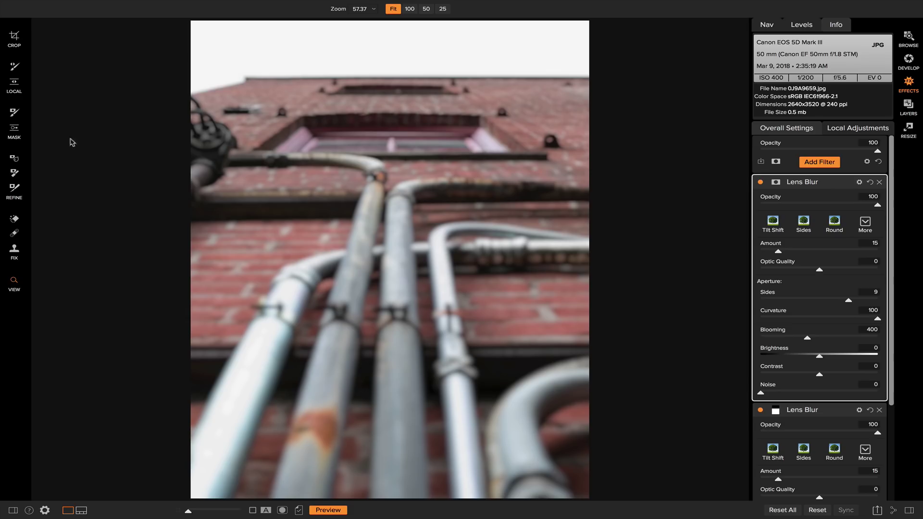
pyautogui.click(15, 133)
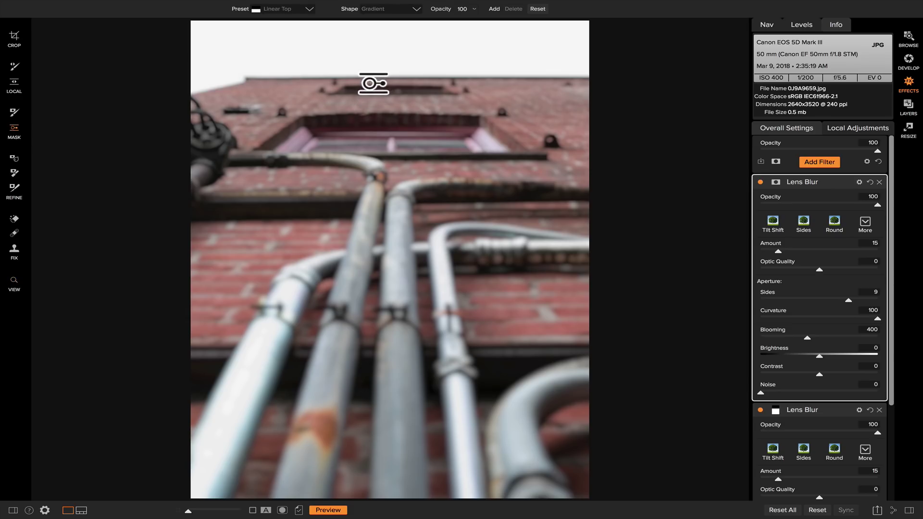
pyautogui.click(361, 82)
pyautogui.moveTo(400, 85); pyautogui.dragTo(304, 84)
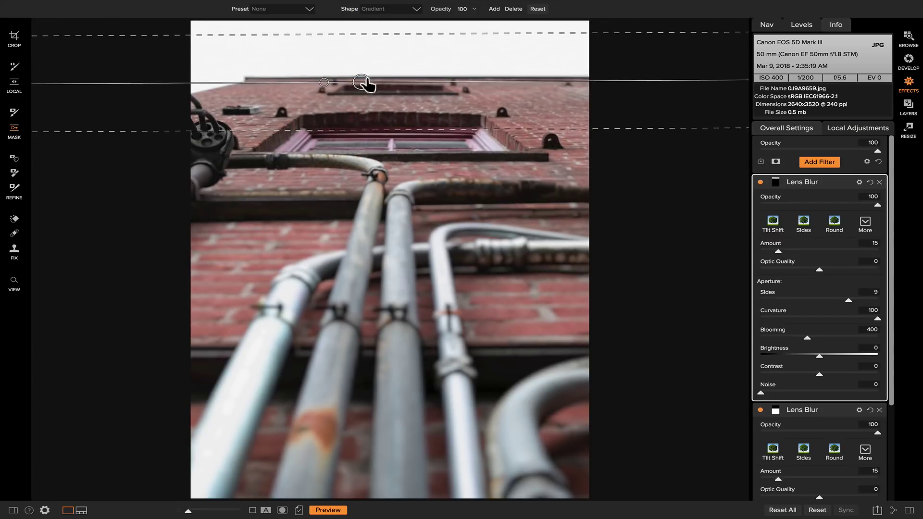
pyautogui.moveTo(367, 82); pyautogui.dragTo(391, 110)
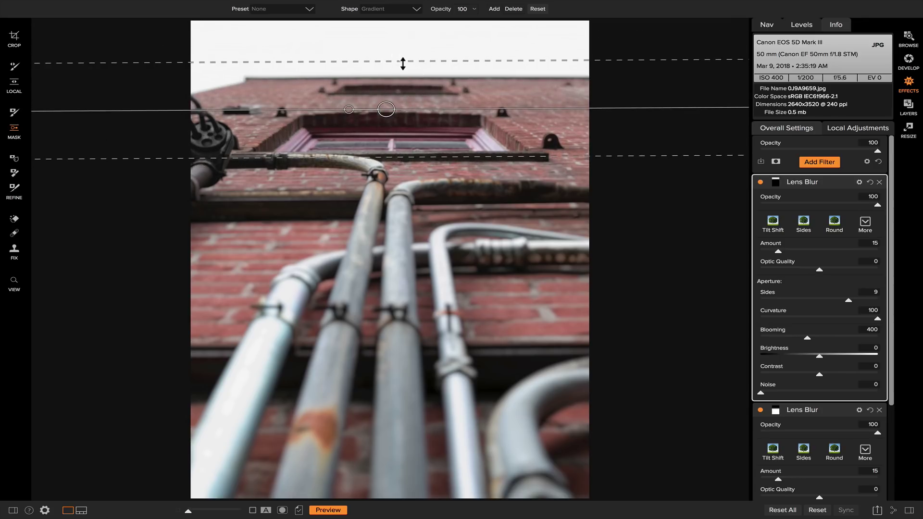
# Fine-tune the roofline gradient's position and narrow its transition band, then leave mask editing
pyautogui.moveTo(403, 62); pyautogui.dragTo(404, 57)
pyautogui.moveTo(387, 109); pyautogui.dragTo(409, 90)
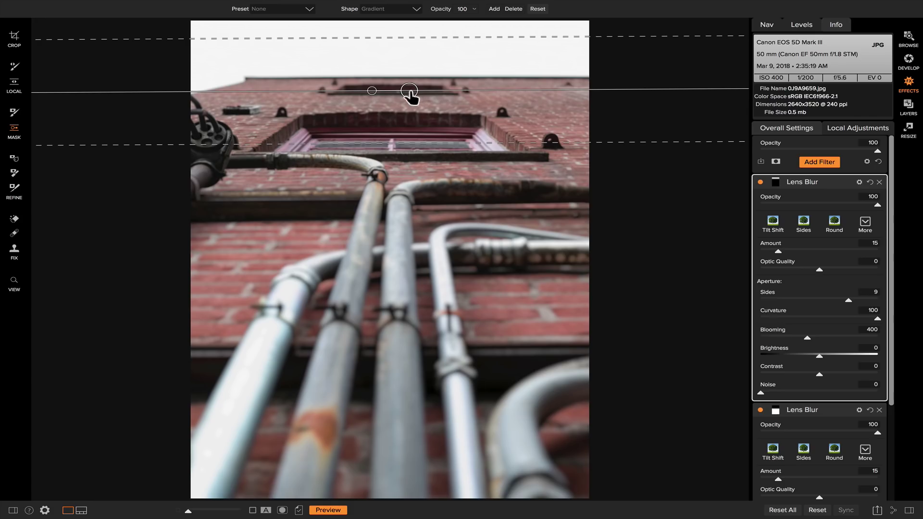
pyautogui.moveTo(414, 95); pyautogui.dragTo(379, 113)
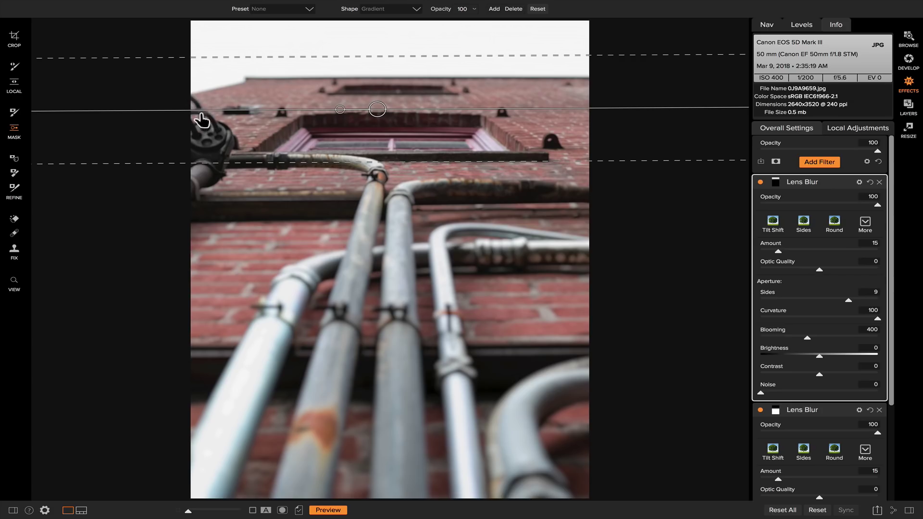
pyautogui.moveTo(380, 110); pyautogui.dragTo(383, 98)
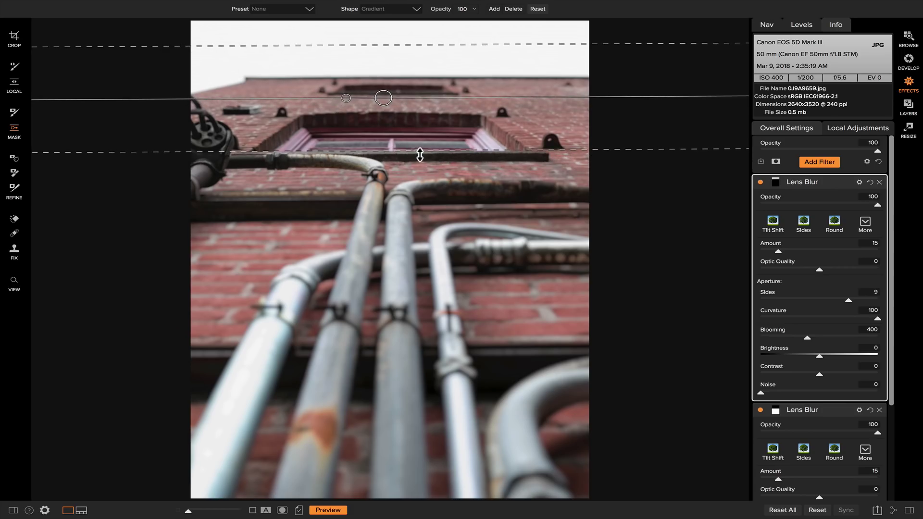
pyautogui.moveTo(419, 154); pyautogui.dragTo(401, 140)
pyautogui.moveTo(385, 103); pyautogui.dragTo(388, 93)
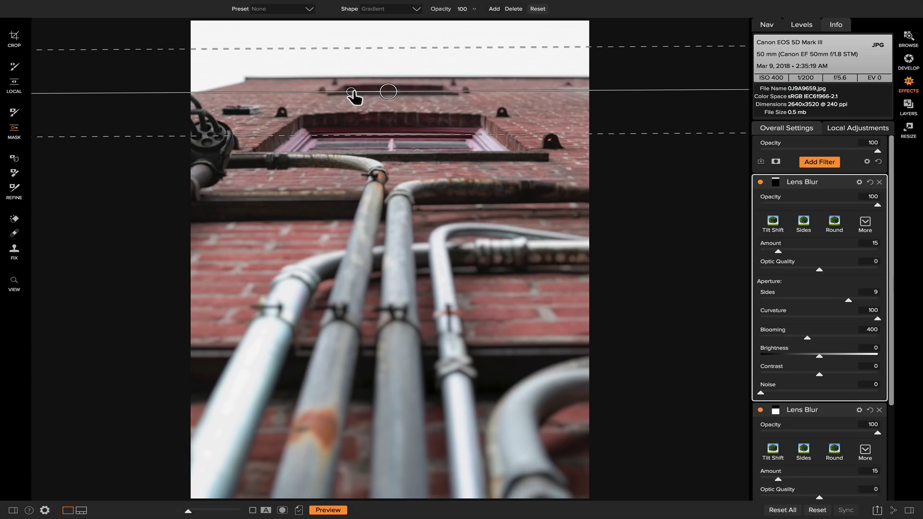
pyautogui.moveTo(387, 92); pyautogui.dragTo(402, 96)
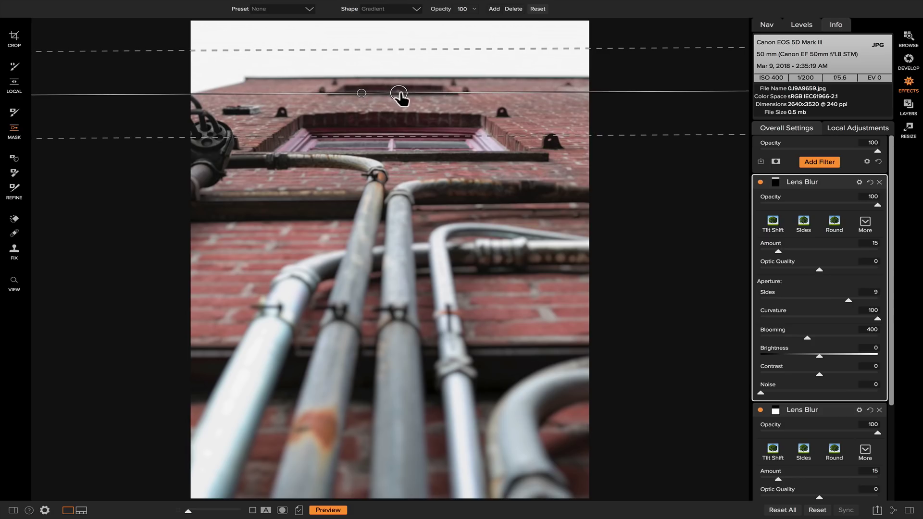
pyautogui.moveTo(402, 138); pyautogui.dragTo(463, 100)
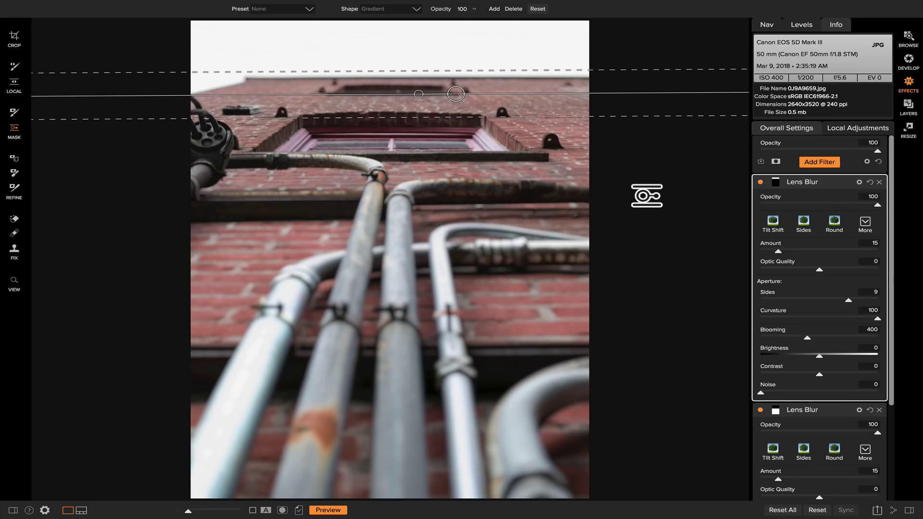
pyautogui.click(14, 282)
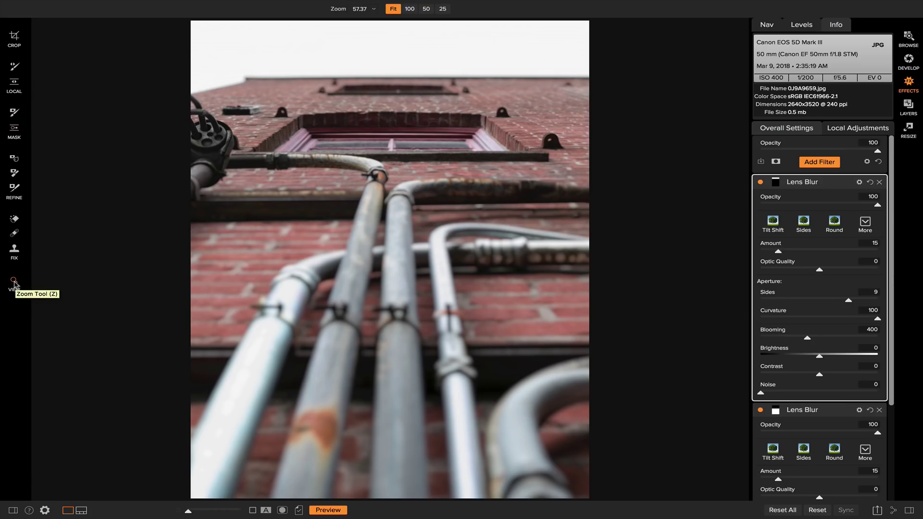
# Toggle the preview off and on to compare the blurred pipes with the original
pyautogui.press('\\')
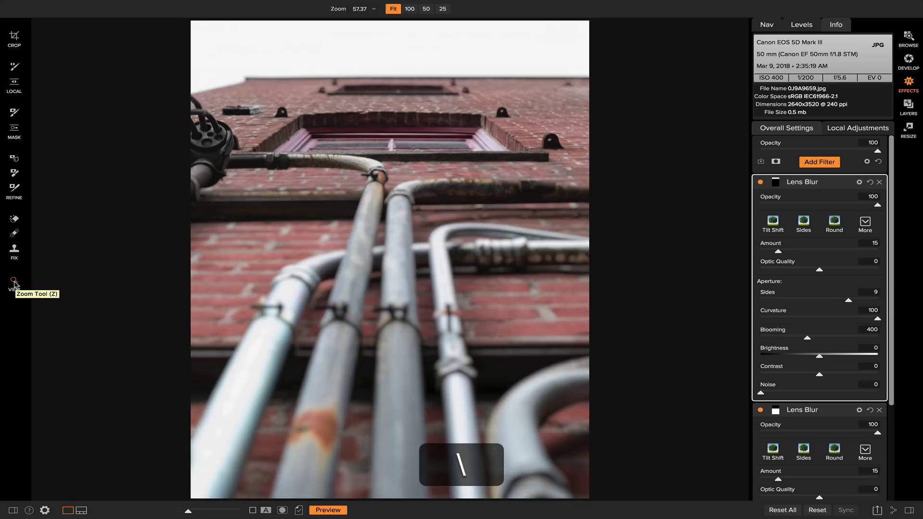
pyautogui.press('\\')
pyautogui.press('\\')
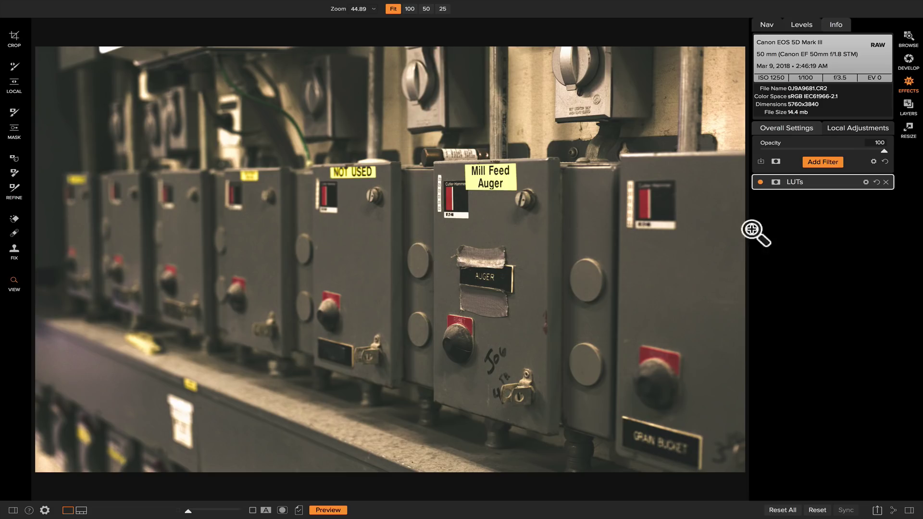
# Check the LUTs filter settings, then add a Lens Blur filter above it
pyautogui.click(850, 182)
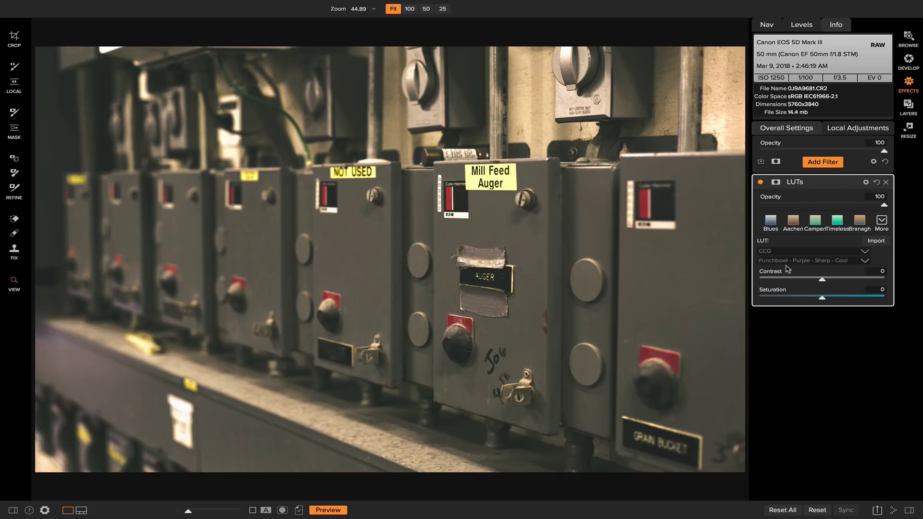
pyautogui.click(849, 182)
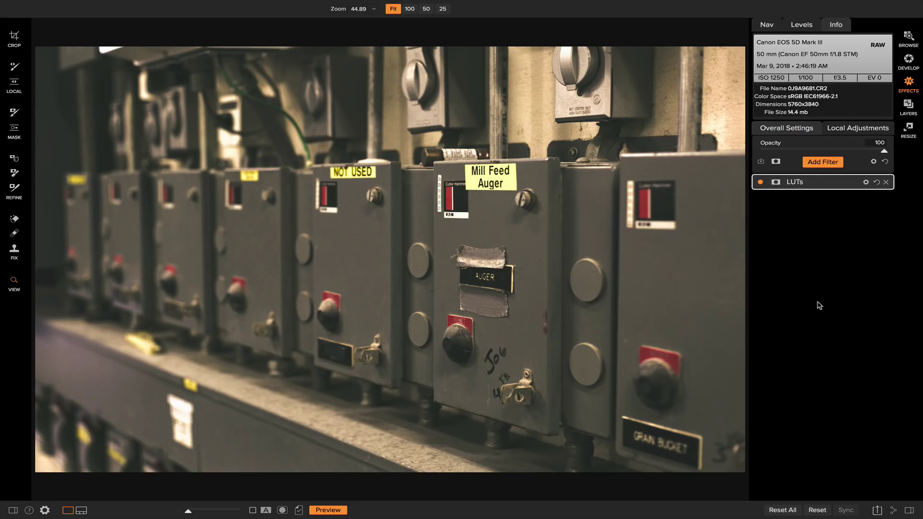
pyautogui.click(826, 164)
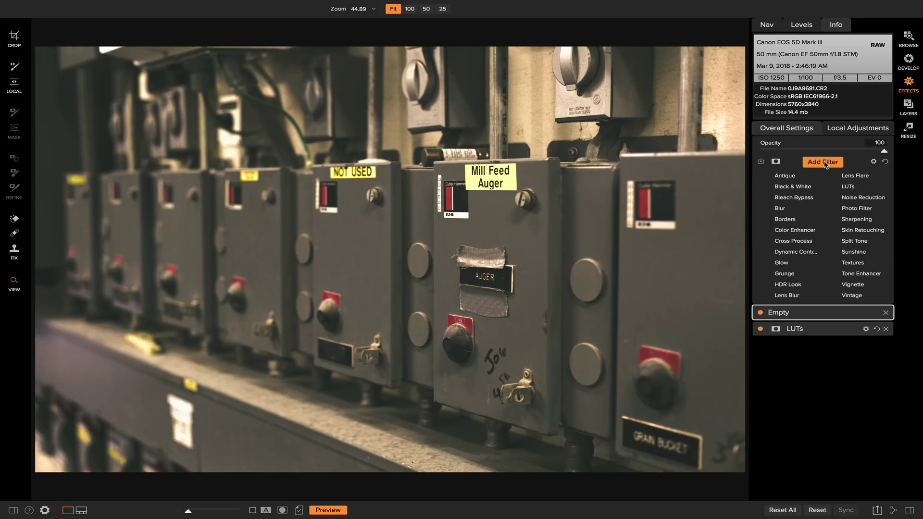
pyautogui.click(787, 295)
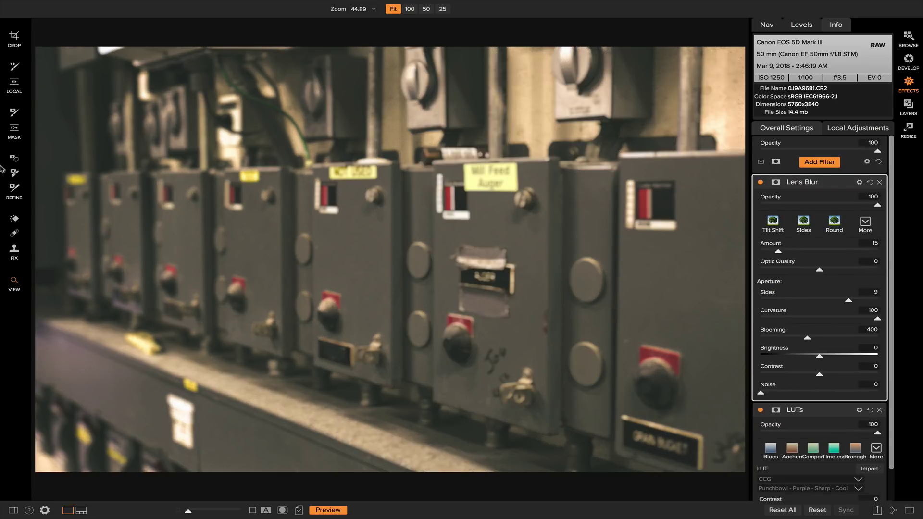
# Mask the Lens Blur with a vertical gradient at Mill Feed Auger, Amount 34, feather widened leftward
pyautogui.click(14, 134)
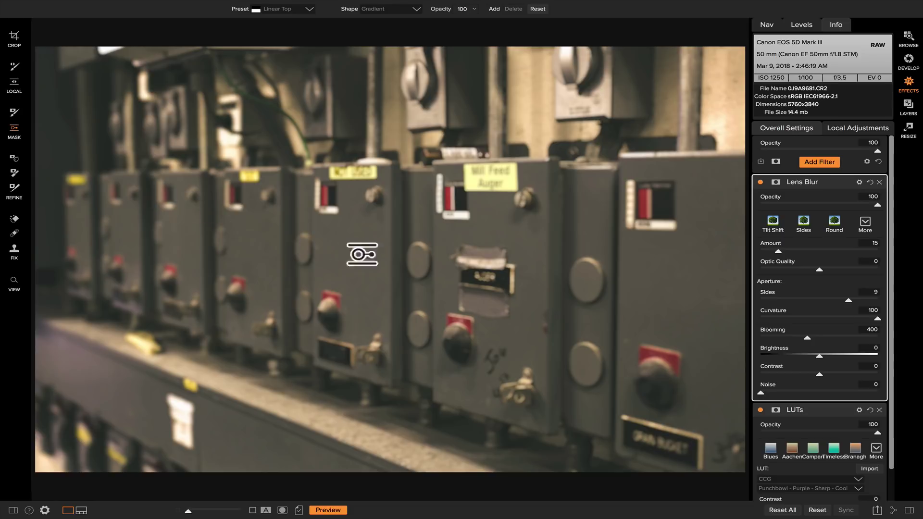
pyautogui.click(374, 252)
pyautogui.moveTo(411, 258); pyautogui.dragTo(375, 307)
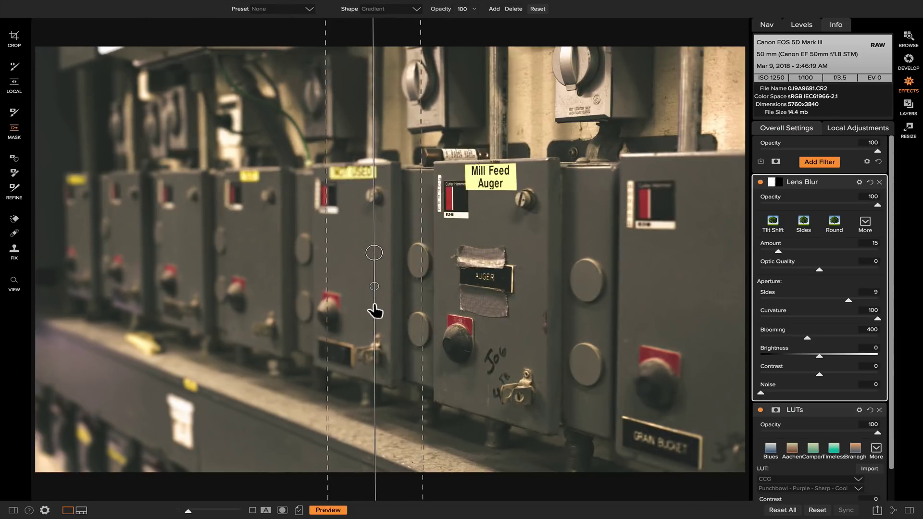
pyautogui.moveTo(375, 252); pyautogui.dragTo(406, 263)
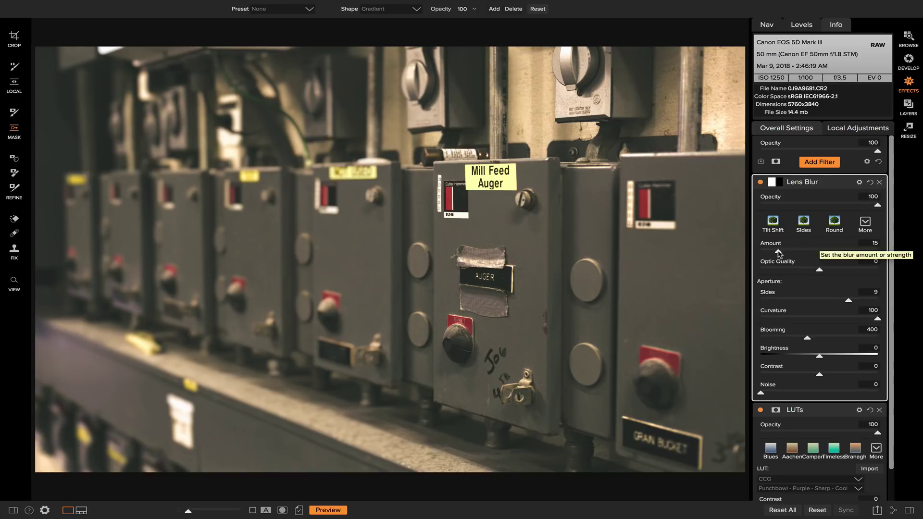
pyautogui.moveTo(779, 253); pyautogui.dragTo(802, 255)
pyautogui.moveTo(586, 238)
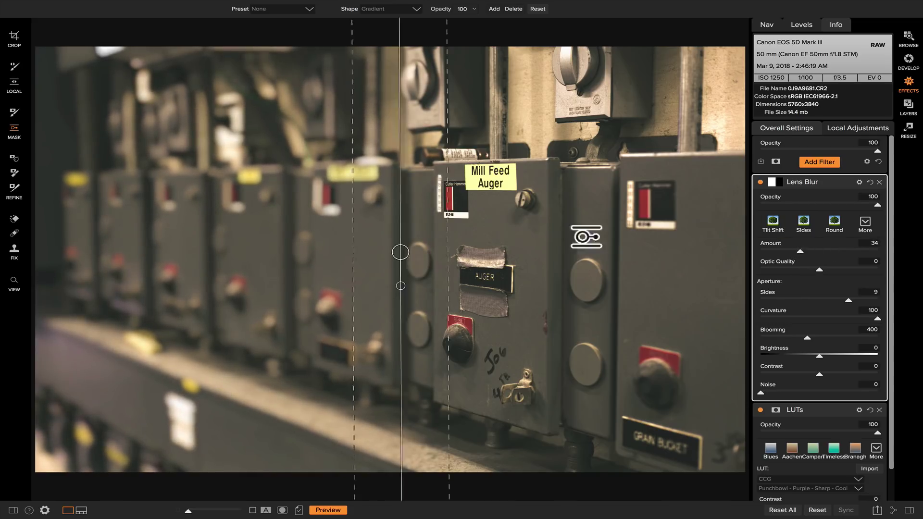
pyautogui.moveTo(308, 256); pyautogui.dragTo(228, 256)
pyautogui.moveTo(396, 257); pyautogui.dragTo(289, 231)
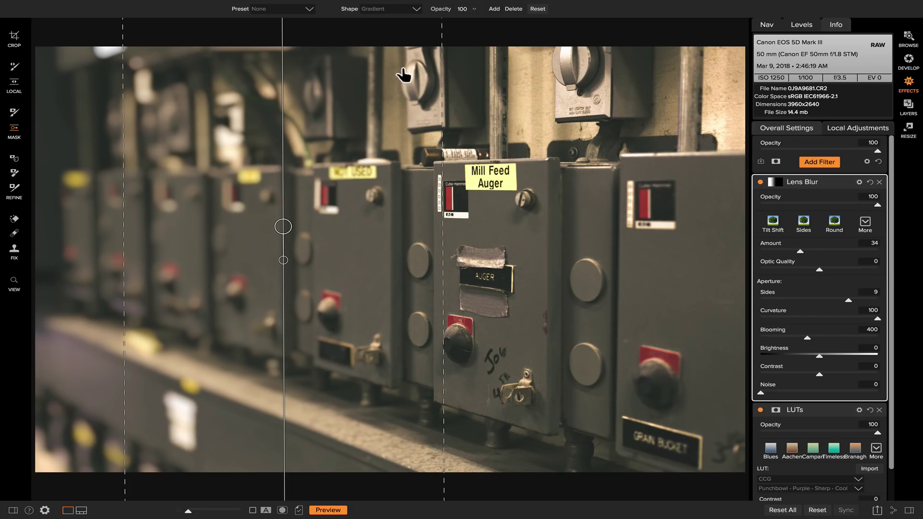
# Add a second Lens Blur, Amount 16, with a vertical gradient beside the Mill Feed box
pyautogui.click(825, 165)
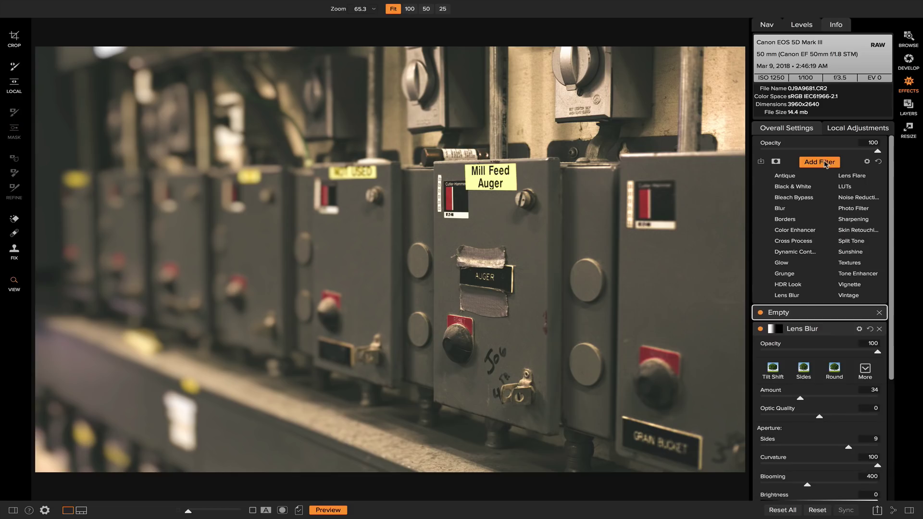
pyautogui.click(787, 296)
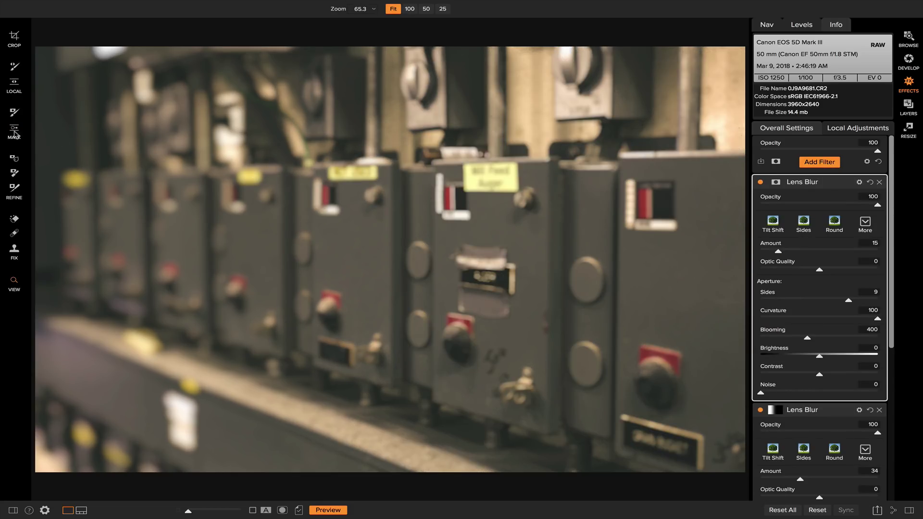
pyautogui.click(14, 135)
pyautogui.click(624, 177)
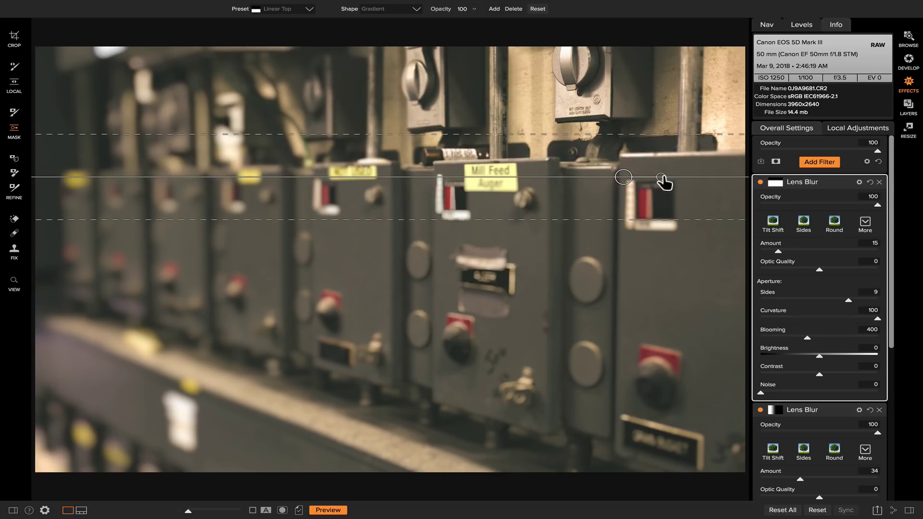
pyautogui.moveTo(662, 178); pyautogui.dragTo(628, 133)
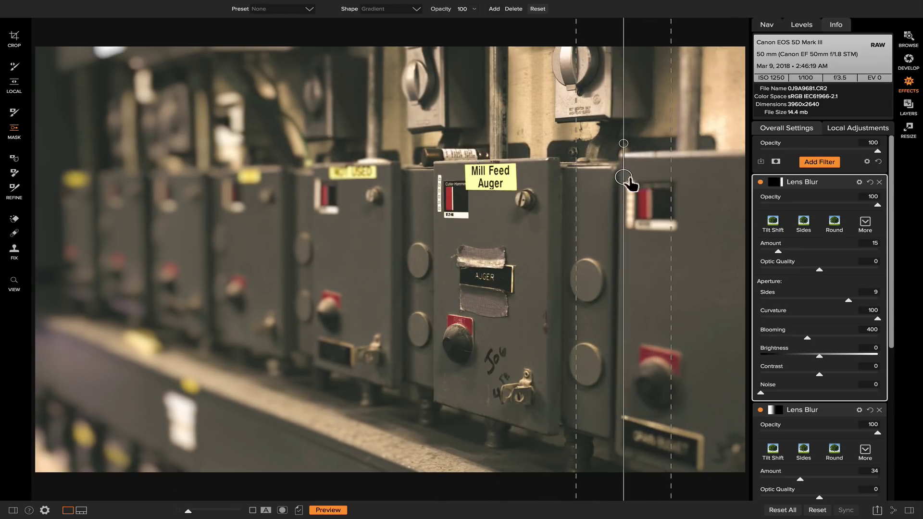
pyautogui.moveTo(628, 185); pyautogui.dragTo(595, 241)
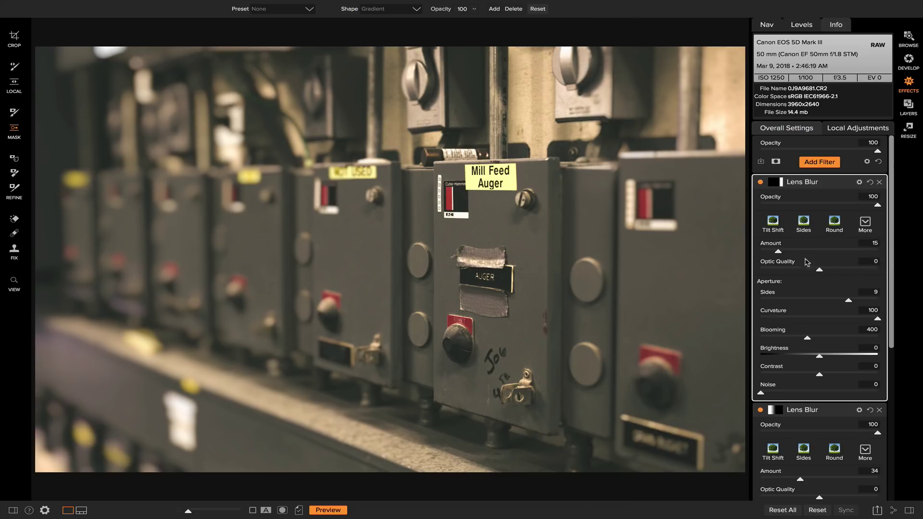
pyautogui.moveTo(781, 256); pyautogui.dragTo(780, 255)
# Toggle the preview off and on to compare the electrical boxes with the original
pyautogui.press('\\')
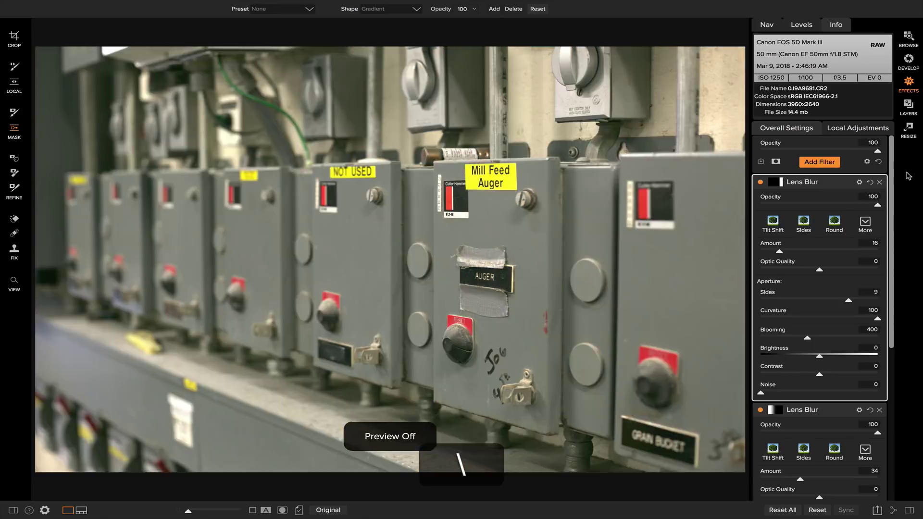
pyautogui.press('\\')
pyautogui.press('\\')
pyautogui.press('\\')
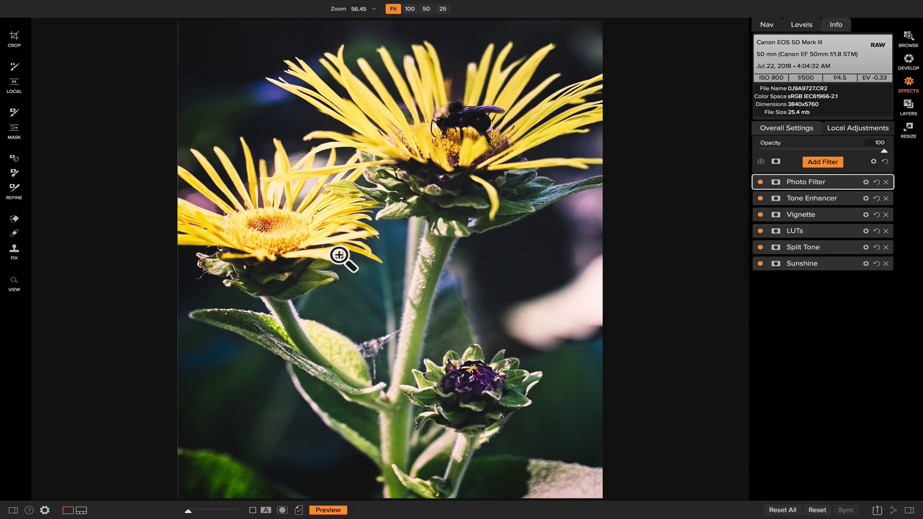
# Add a Lens Blur to the flower photo with a gradient mask tilted along the flowers
pyautogui.click(815, 166)
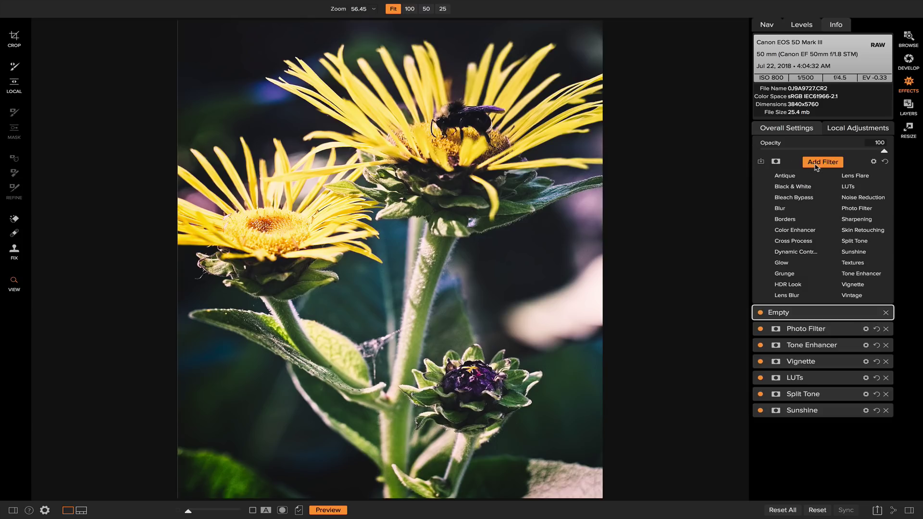
pyautogui.click(794, 295)
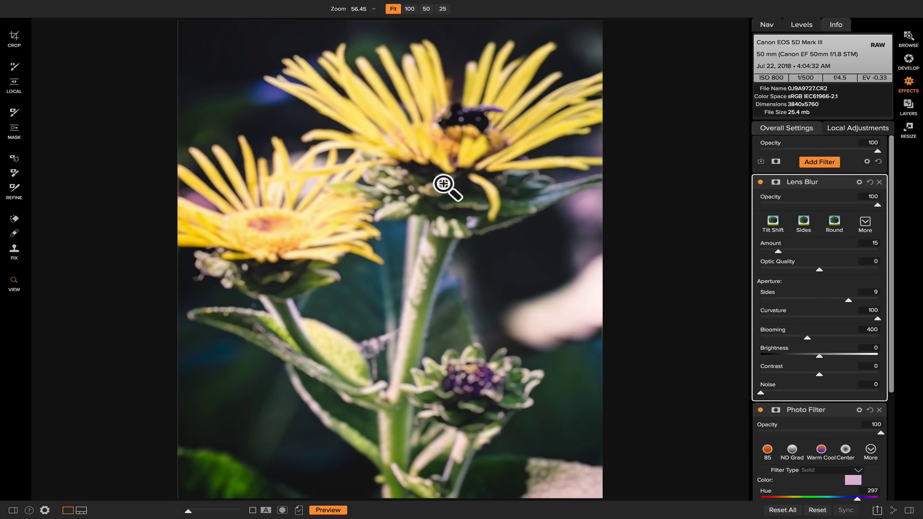
pyautogui.click(14, 131)
pyautogui.click(419, 255)
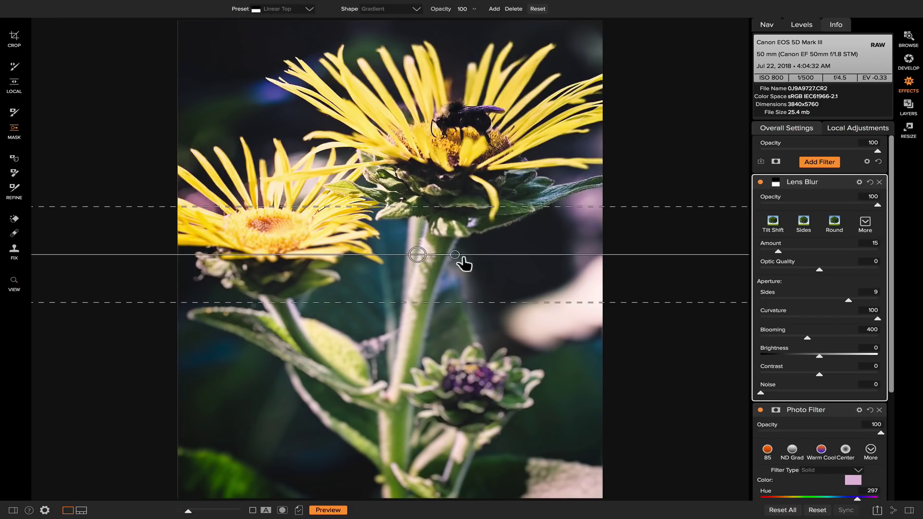
pyautogui.moveTo(456, 256); pyautogui.dragTo(460, 244)
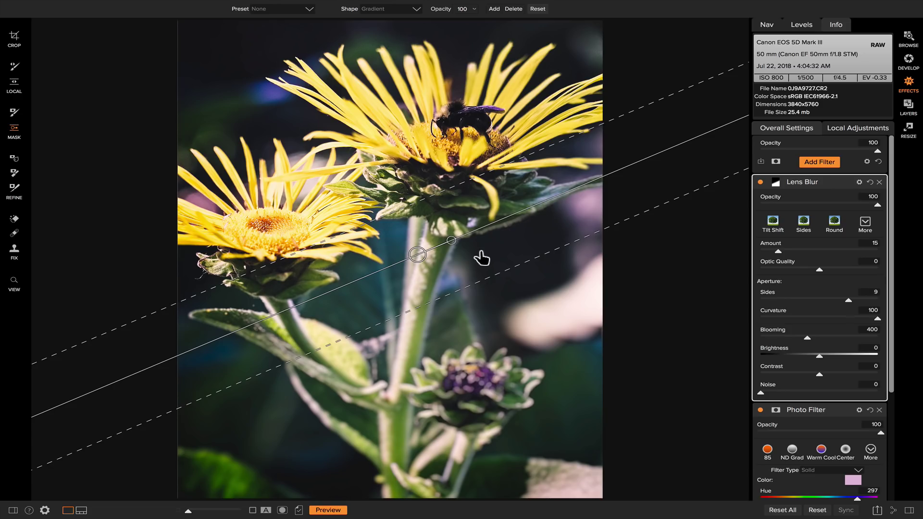
# Undo the extra gradient rotation and narrow the mask's transition band
pyautogui.moveTo(460, 249); pyautogui.dragTo(422, 292)
pyautogui.press('super+z')
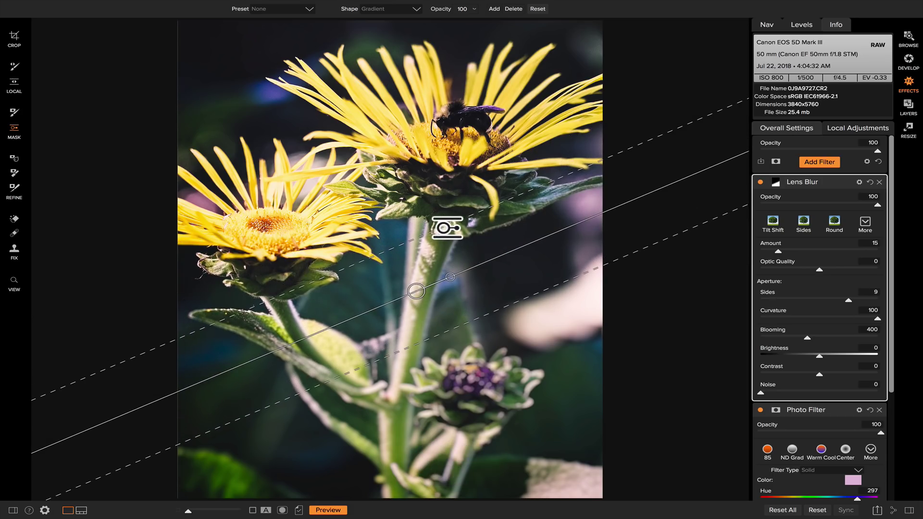
pyautogui.moveTo(445, 227); pyautogui.dragTo(457, 252)
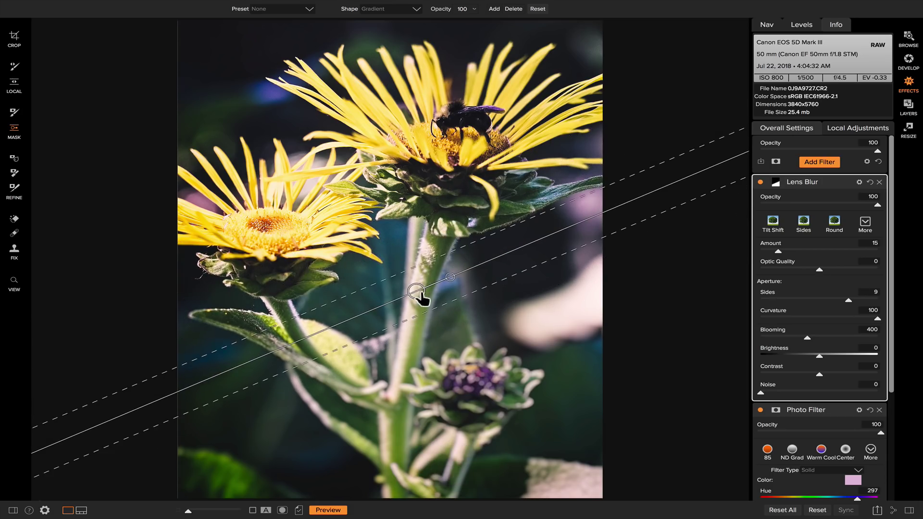
pyautogui.moveTo(420, 295); pyautogui.dragTo(430, 304)
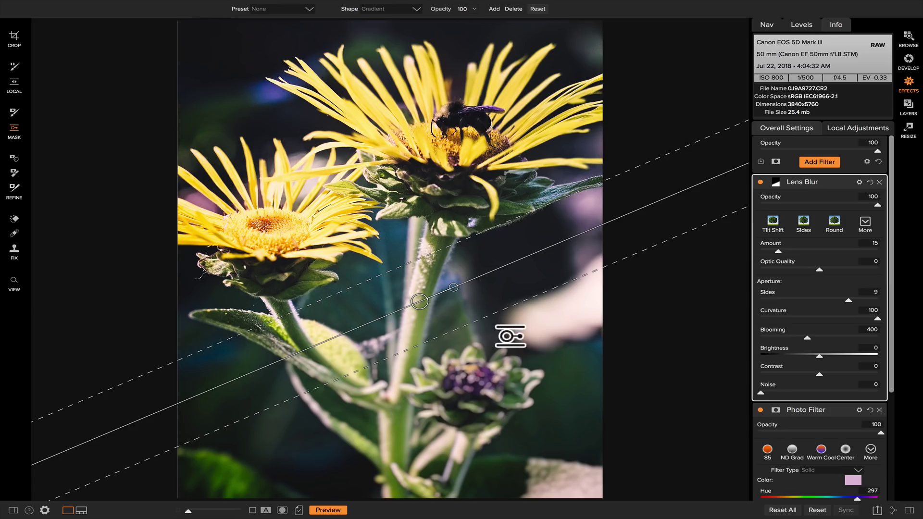
pyautogui.click(828, 163)
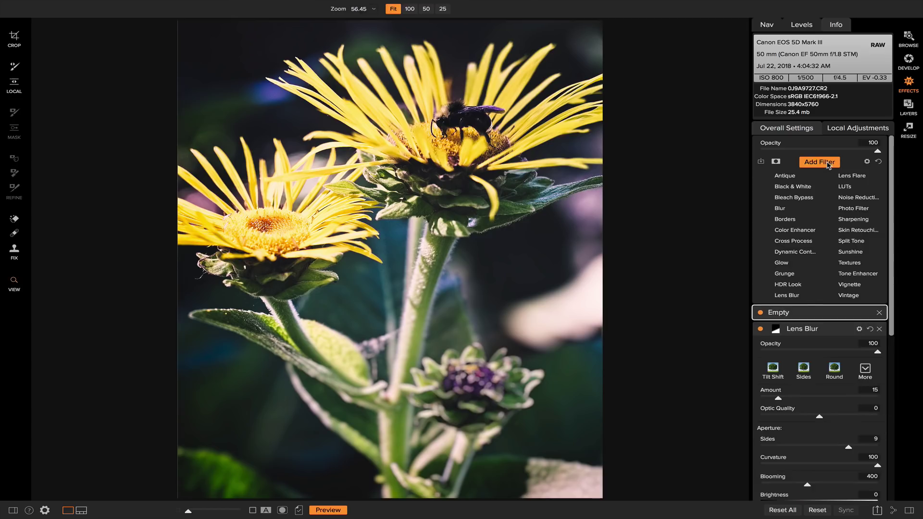
# Add a second Lens Blur masked by a steep diagonal gradient, blurring the left flower
pyautogui.click(793, 295)
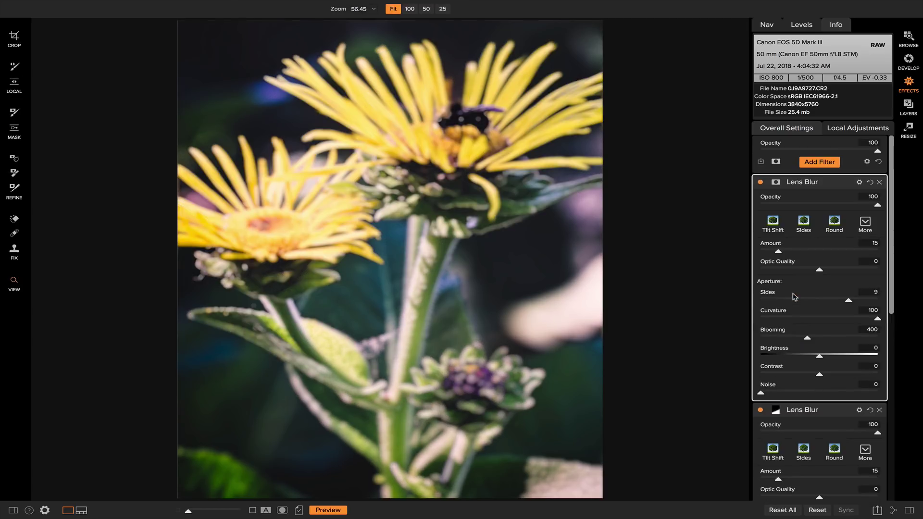
pyautogui.click(14, 136)
pyautogui.click(323, 163)
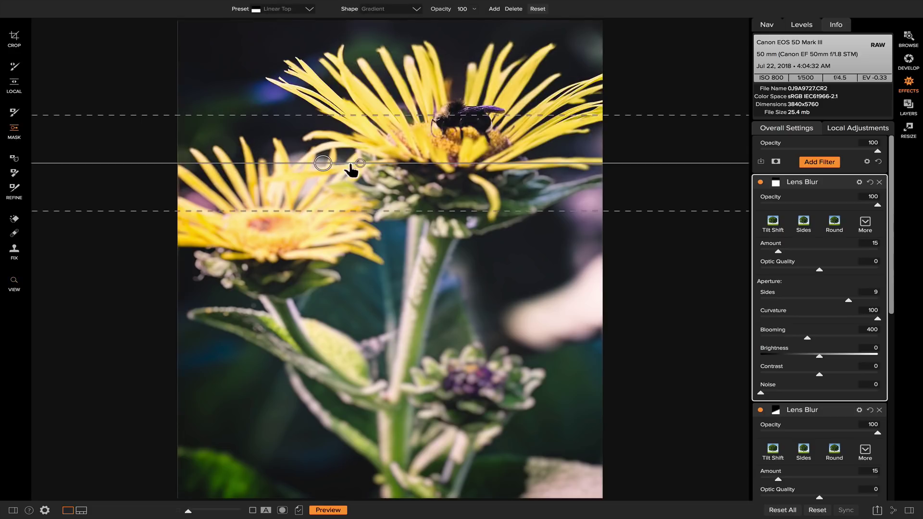
pyautogui.moveTo(361, 164); pyautogui.dragTo(264, 153)
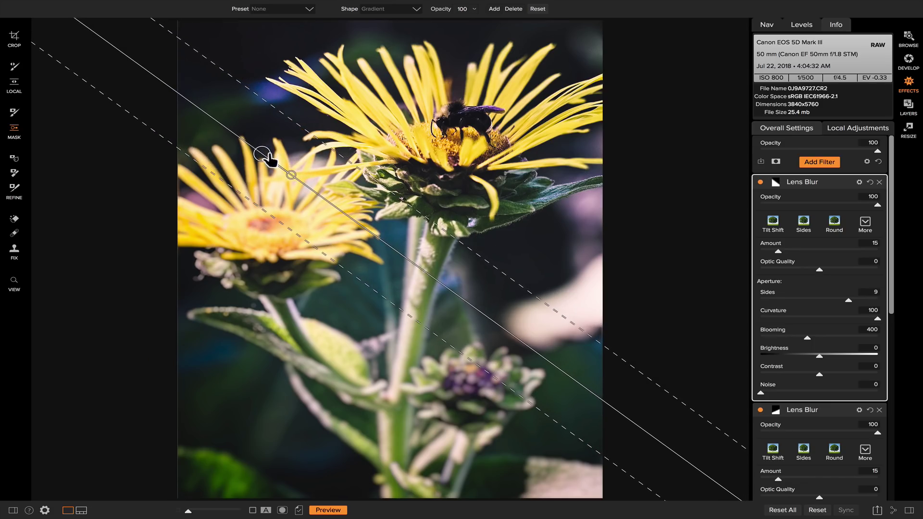
pyautogui.click(14, 281)
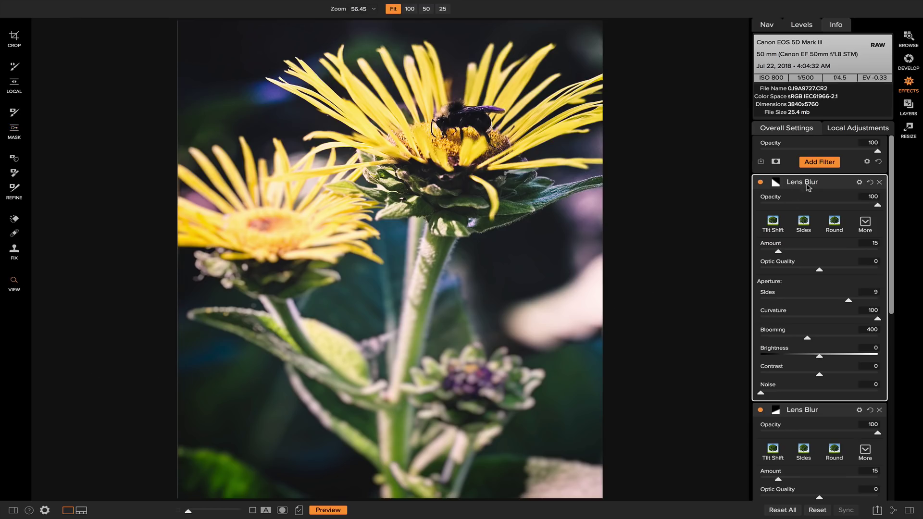
# Collapse both Lens Blur panels, then switch both blurs off and back on to compare
pyautogui.click(842, 182)
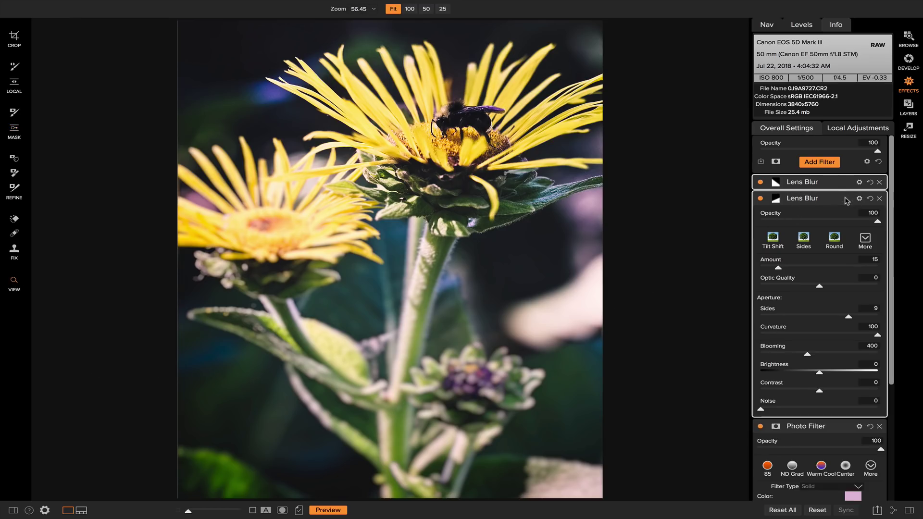
pyautogui.click(842, 201)
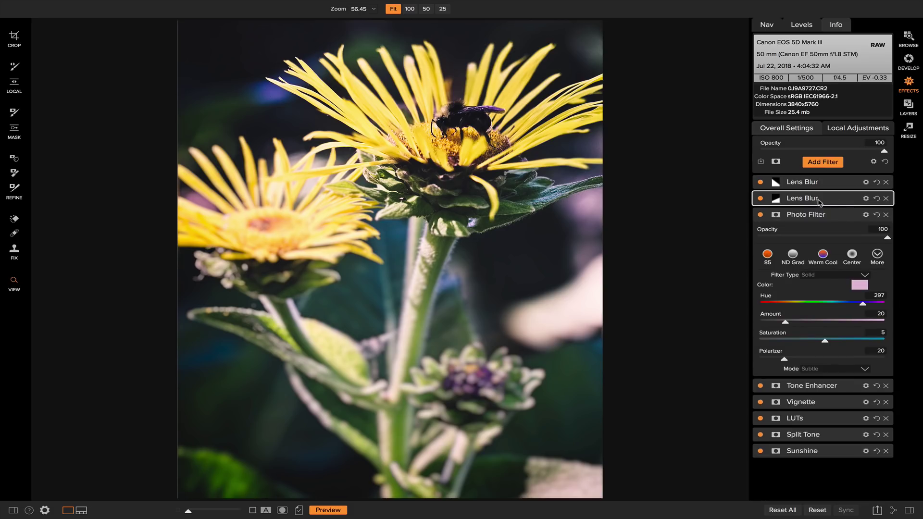
pyautogui.click(759, 199)
pyautogui.click(760, 182)
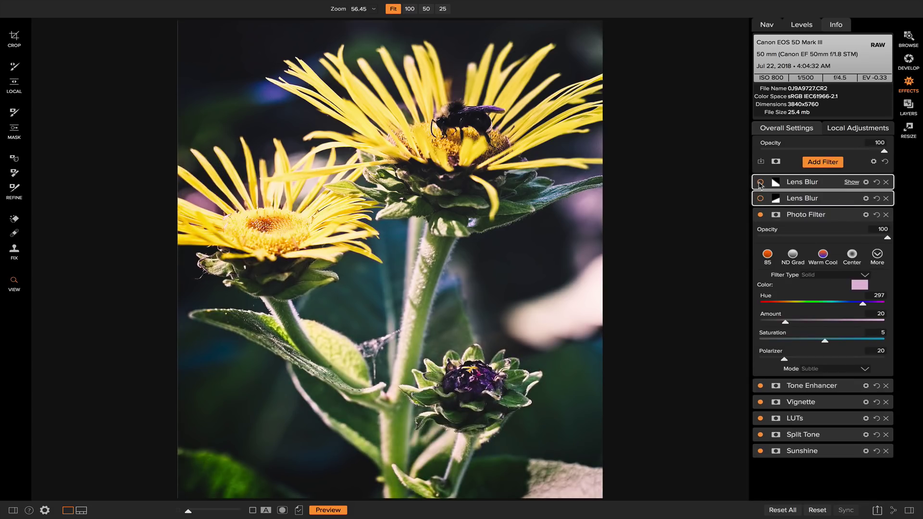
pyautogui.click(760, 182)
pyautogui.click(760, 198)
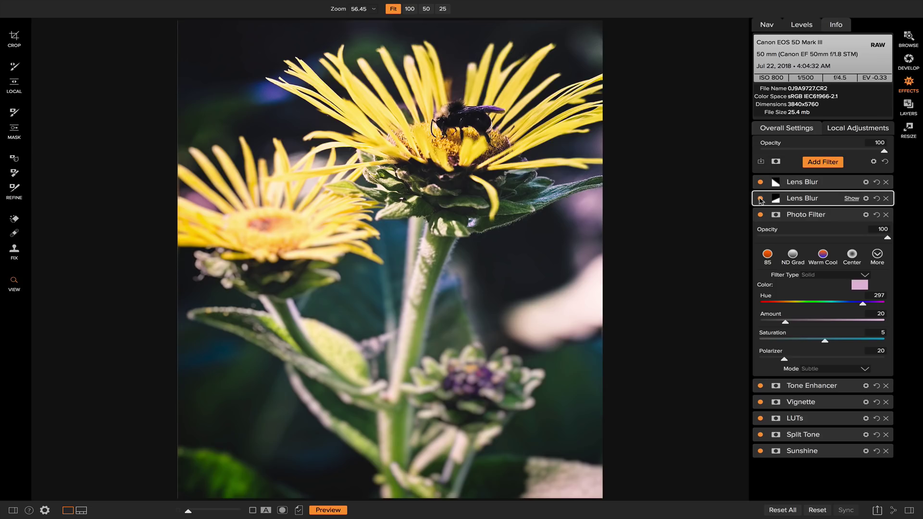